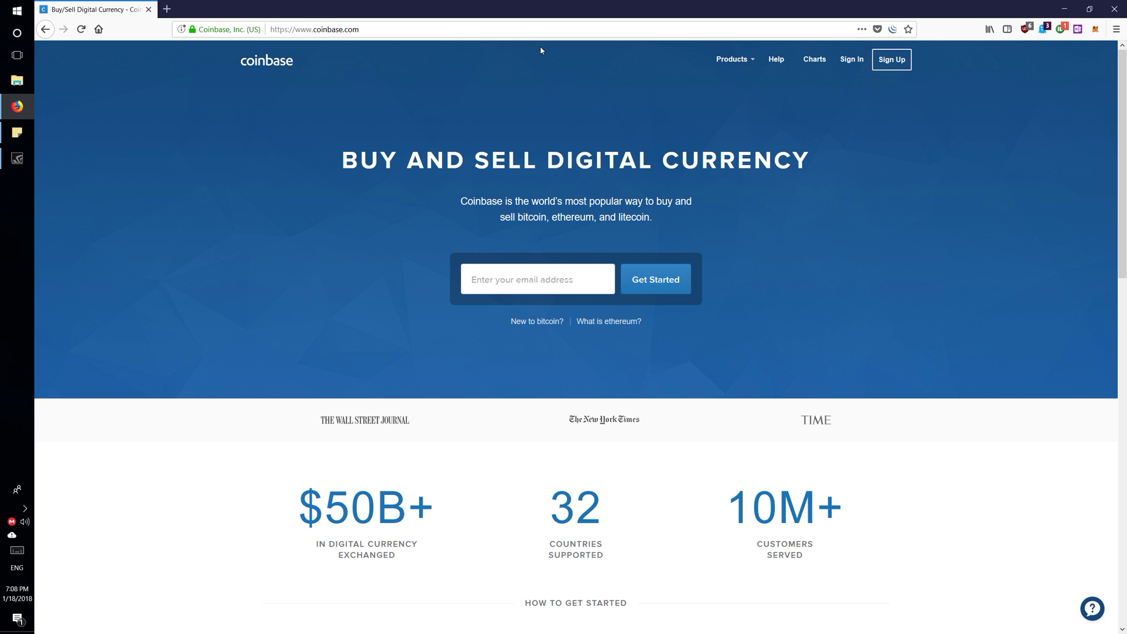
Step: Open Coinbase's 'Create your account' sign-up form from the homepage
click(902, 58)
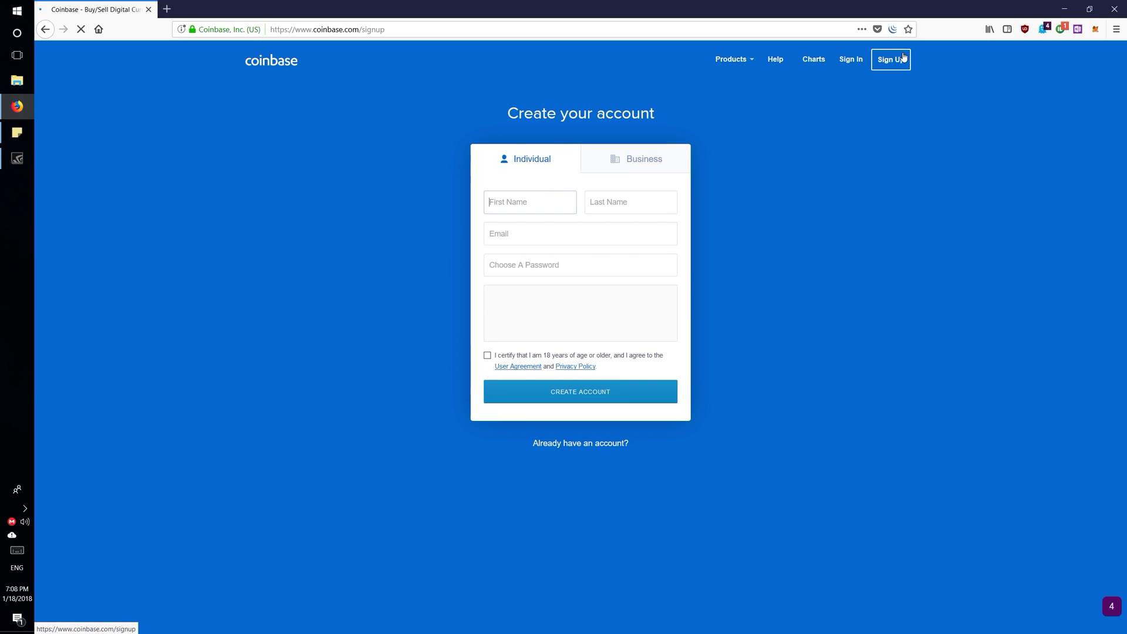
Step: Enter first name, last name, e-mail and an initial password, then pass the reCAPTCHA check
text(Meno)
key(Tab)
text(Priezvisko)
key(Tab)
text(test@test.com)
key(Tab)
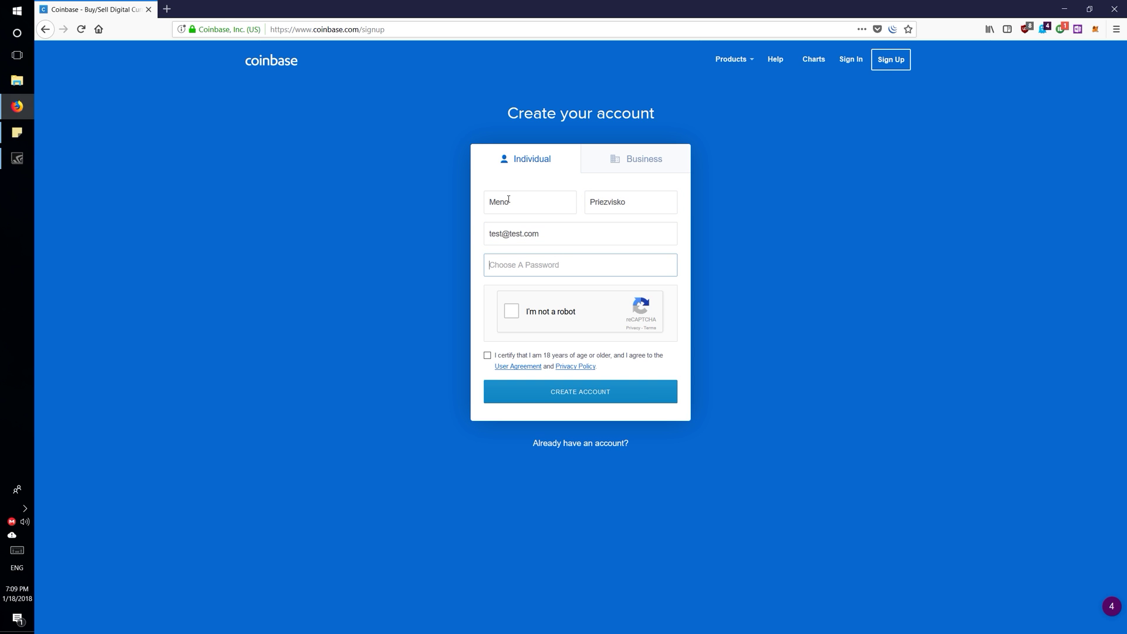
text(•••••••)
click(511, 327)
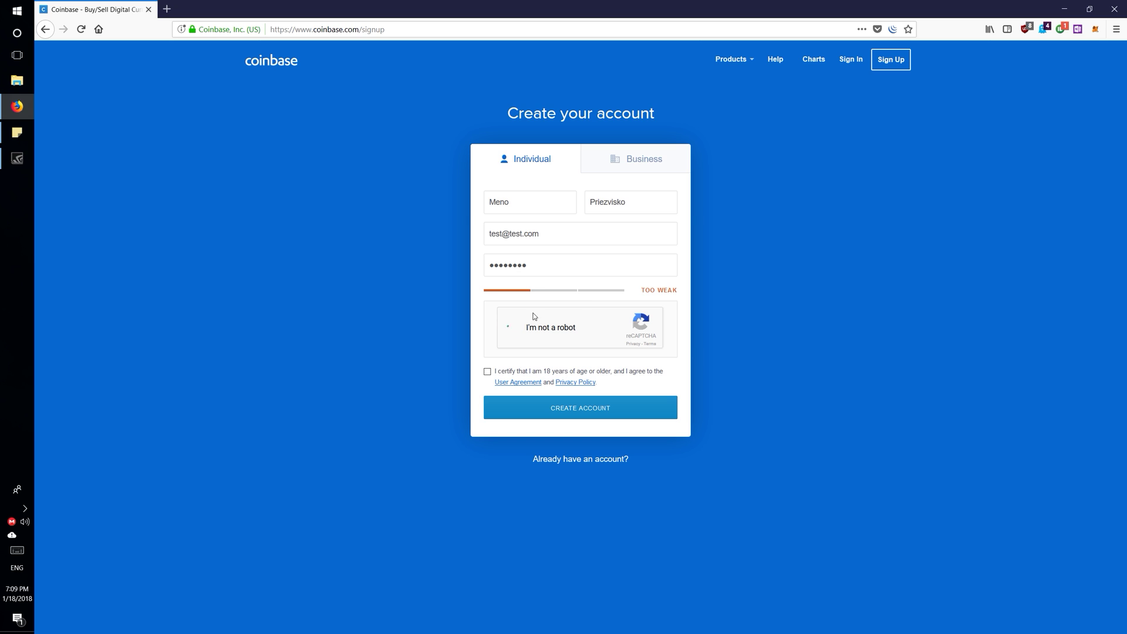
Step: Replace the too-weak password with a stronger account password
drag(576, 262, 407, 258)
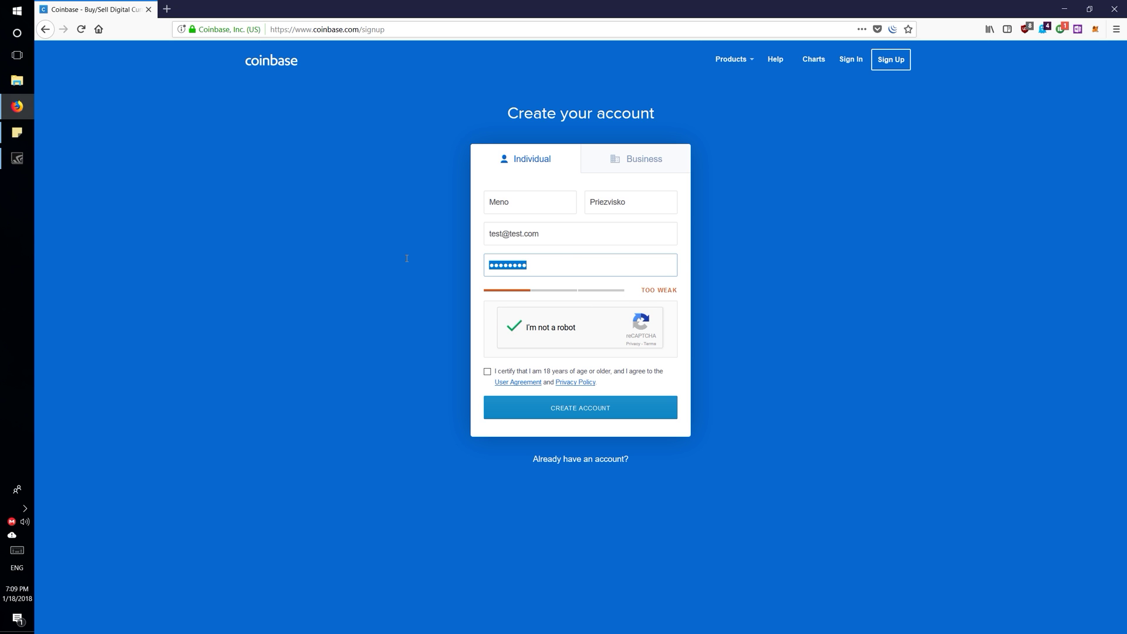
key(BackSpace)
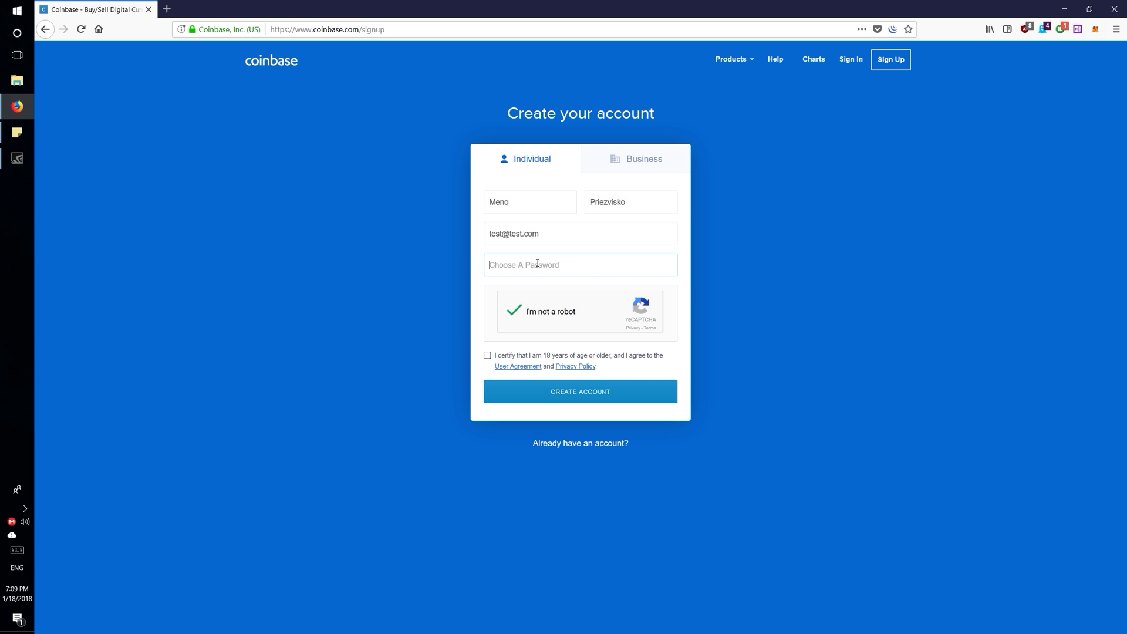
text(password1)
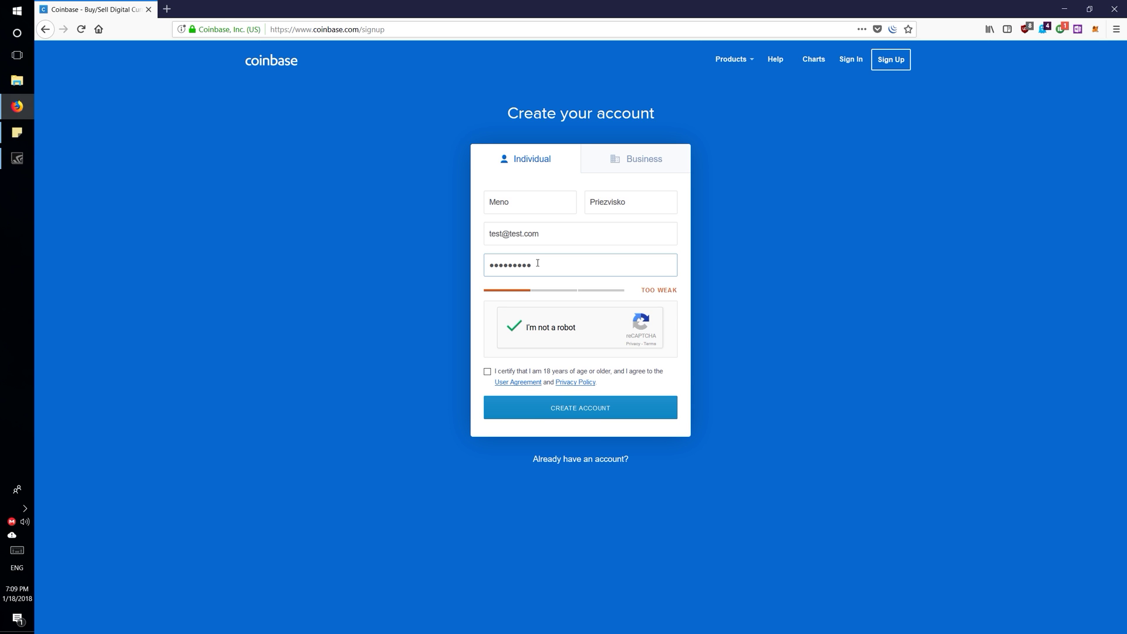
text(123456)
Step: Certify age and accept the User Agreement, reach 2-Step Verification, and bring up Authy
click(487, 374)
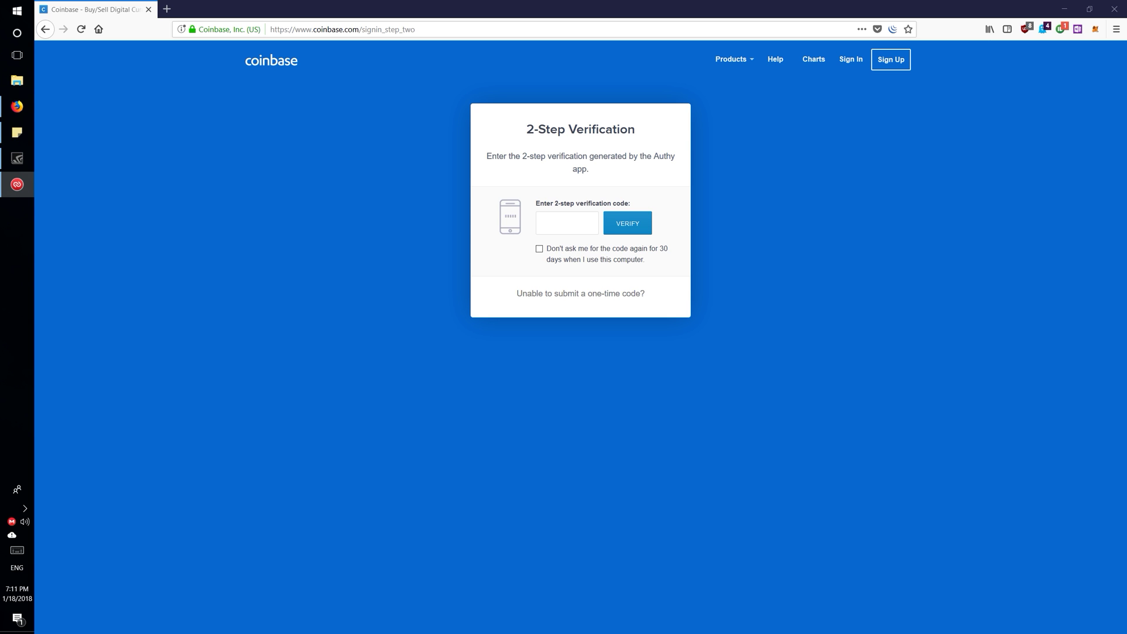
click(17, 185)
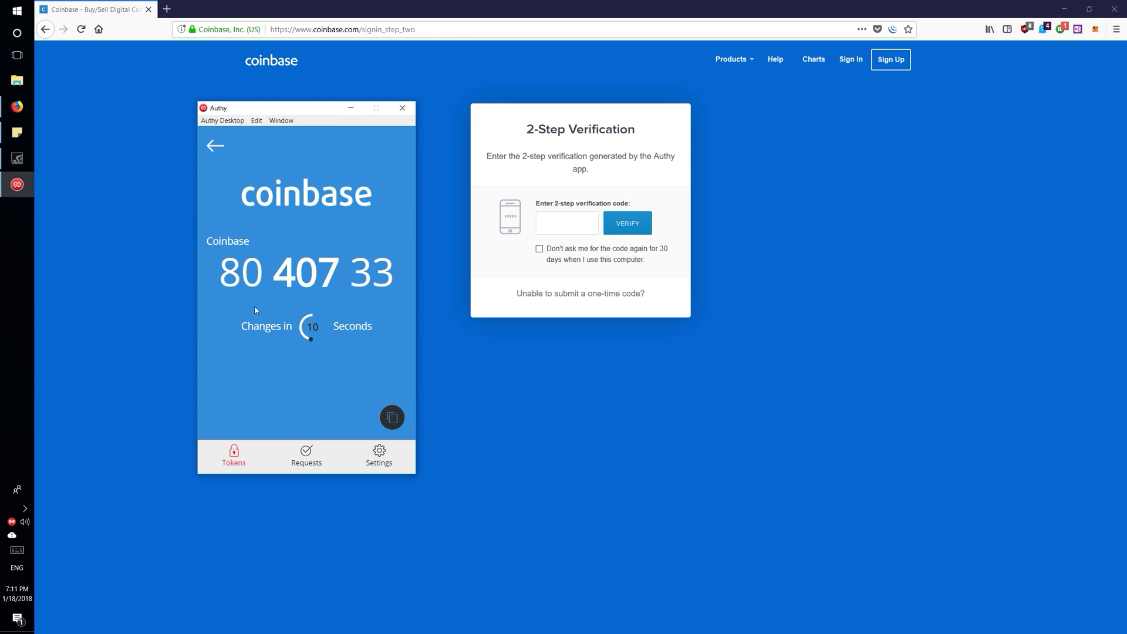
Step: Copy the current Coinbase code from Authy, paste it into 2-Step Verification, and verify
click(393, 416)
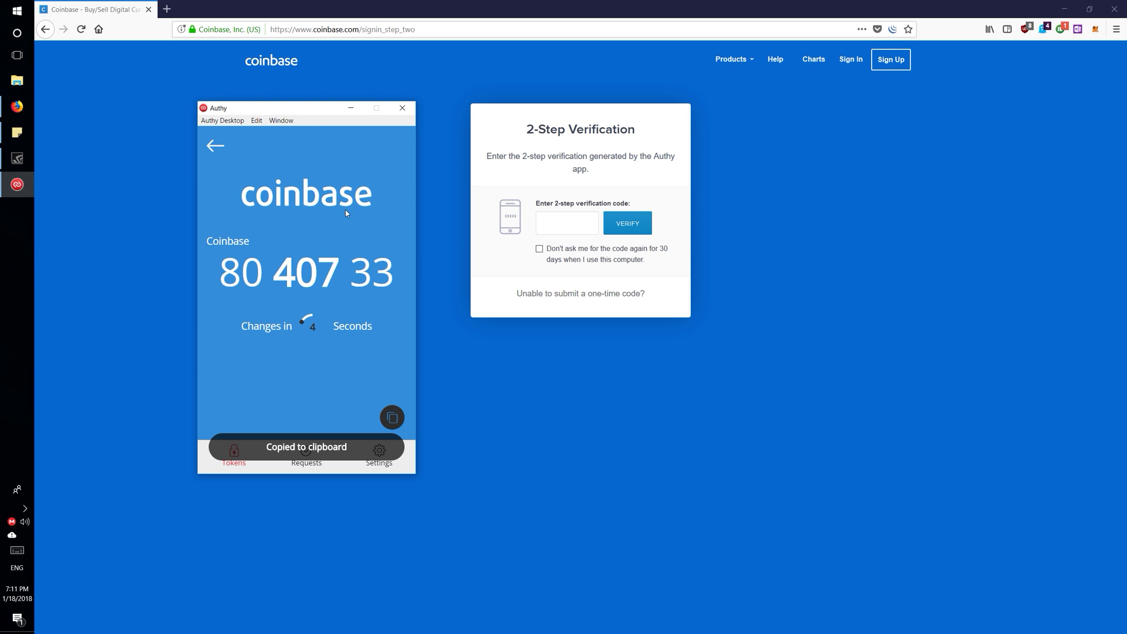
click(350, 108)
click(549, 222)
key(ctrl+v)
click(620, 227)
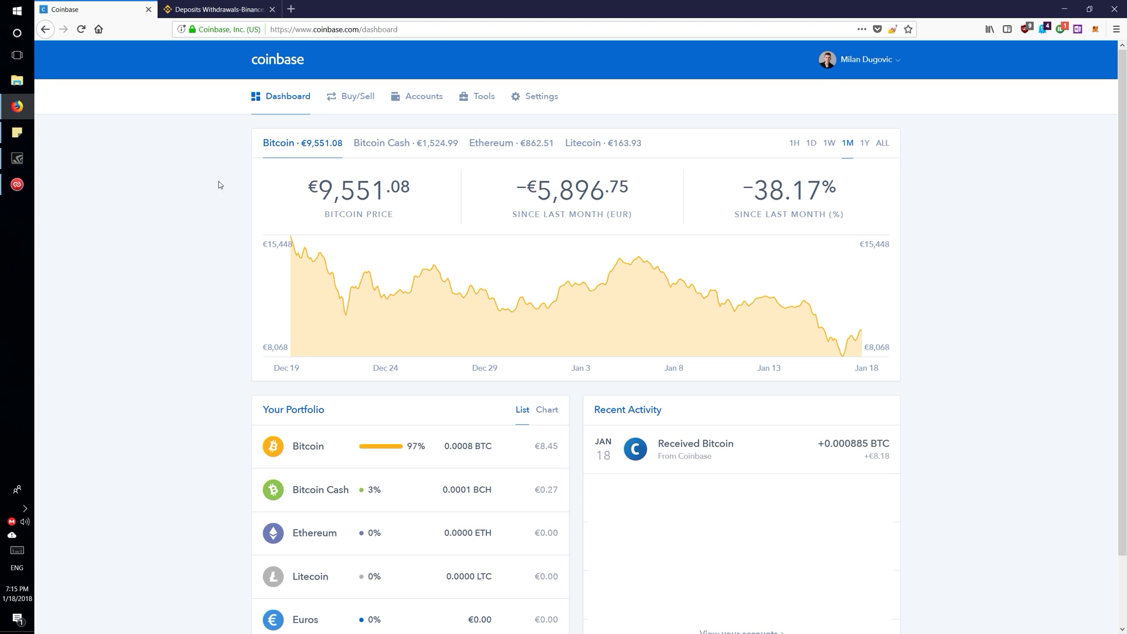
Step: Buy €1,000 of Litecoin (about 5.6678 LTC), reviewing the €38.37 Coinbase fee
click(352, 99)
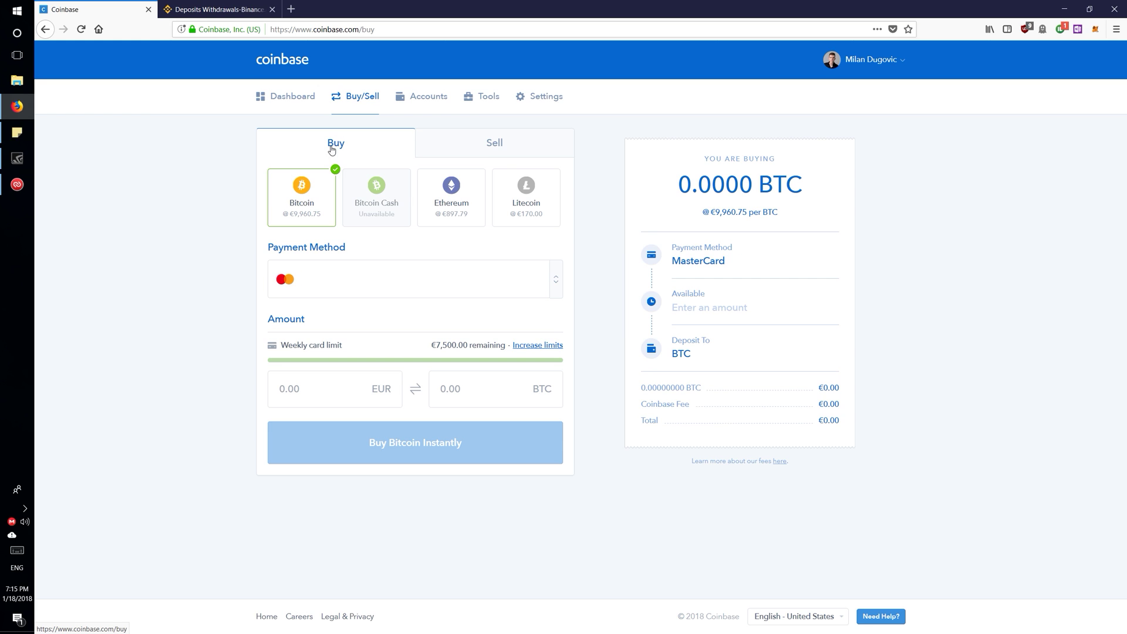
click(549, 211)
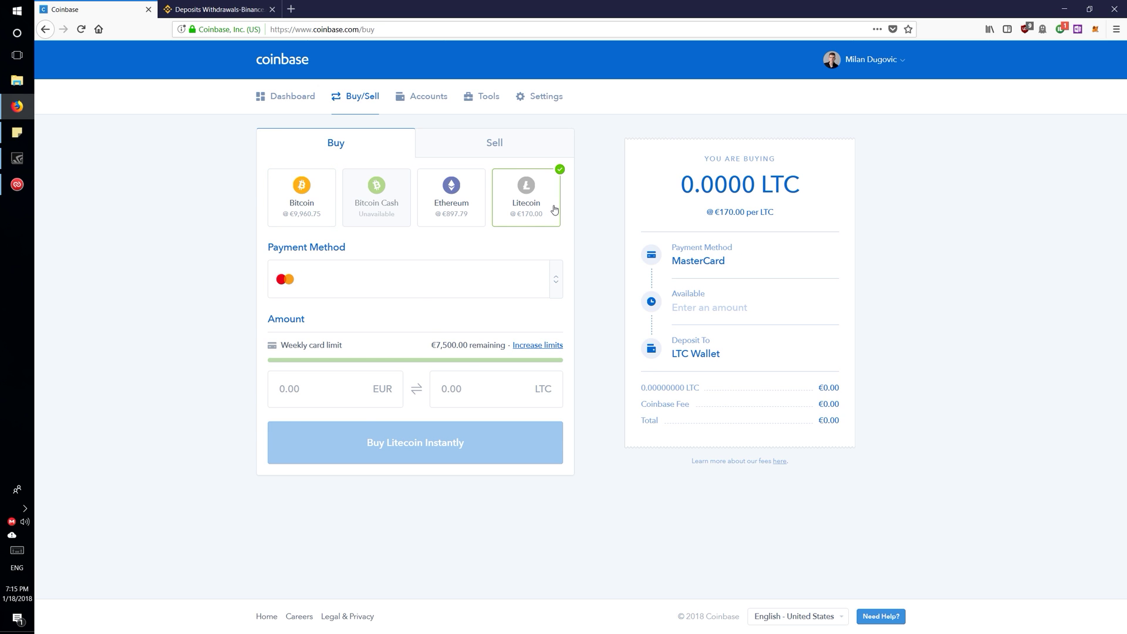
click(295, 397)
text(1000)
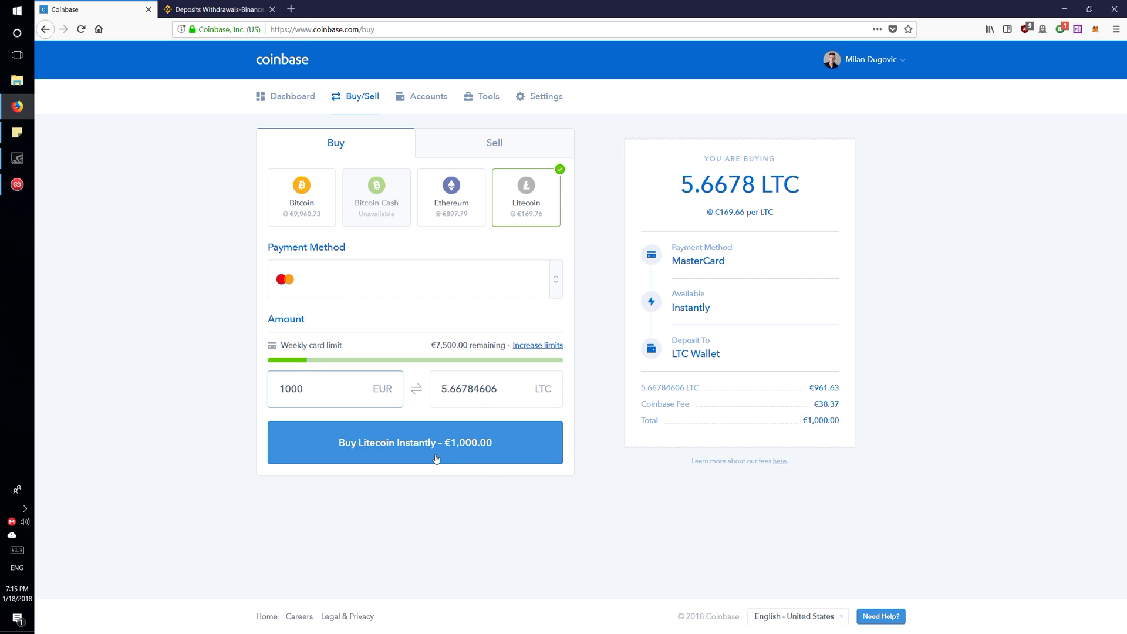
drag(817, 404, 828, 404)
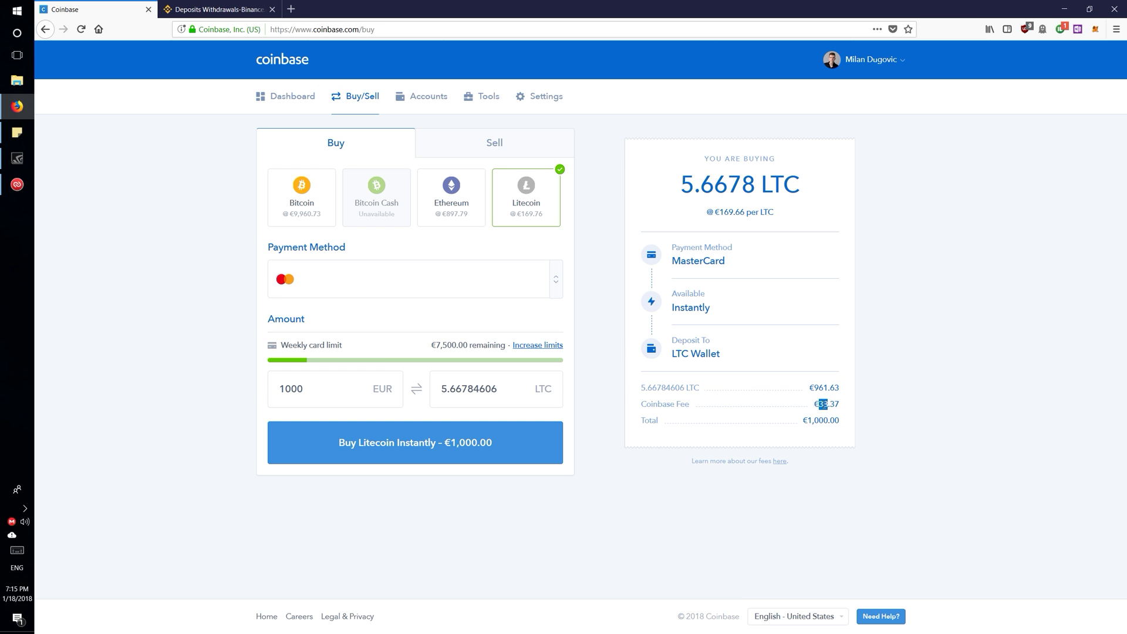
triple_click(828, 404)
click(534, 431)
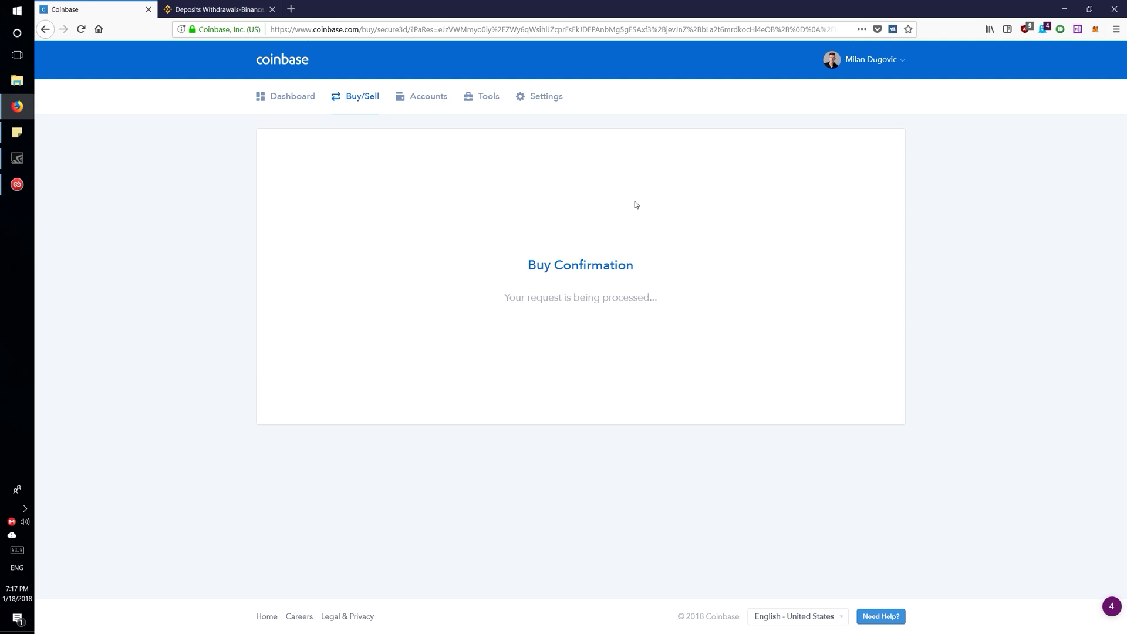
click(397, 102)
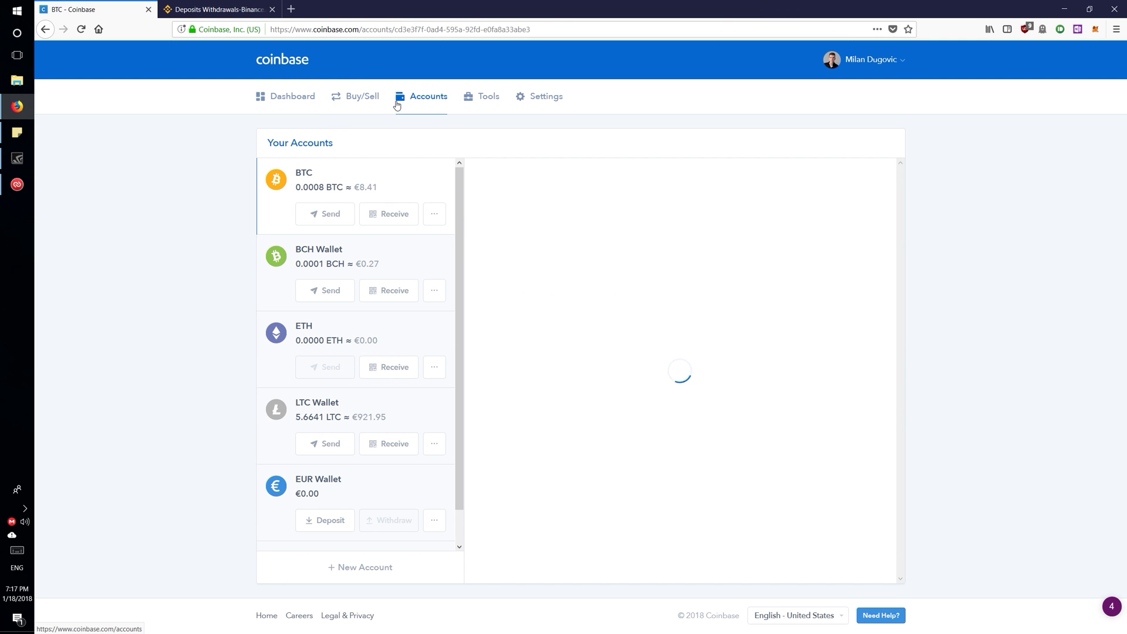
click(378, 420)
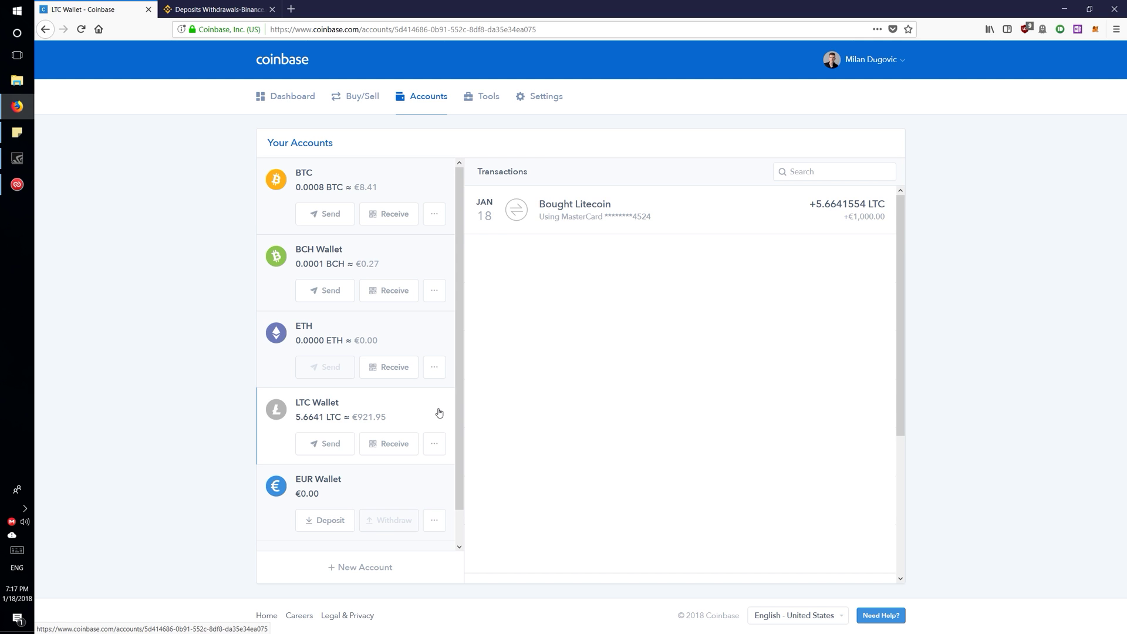
click(325, 443)
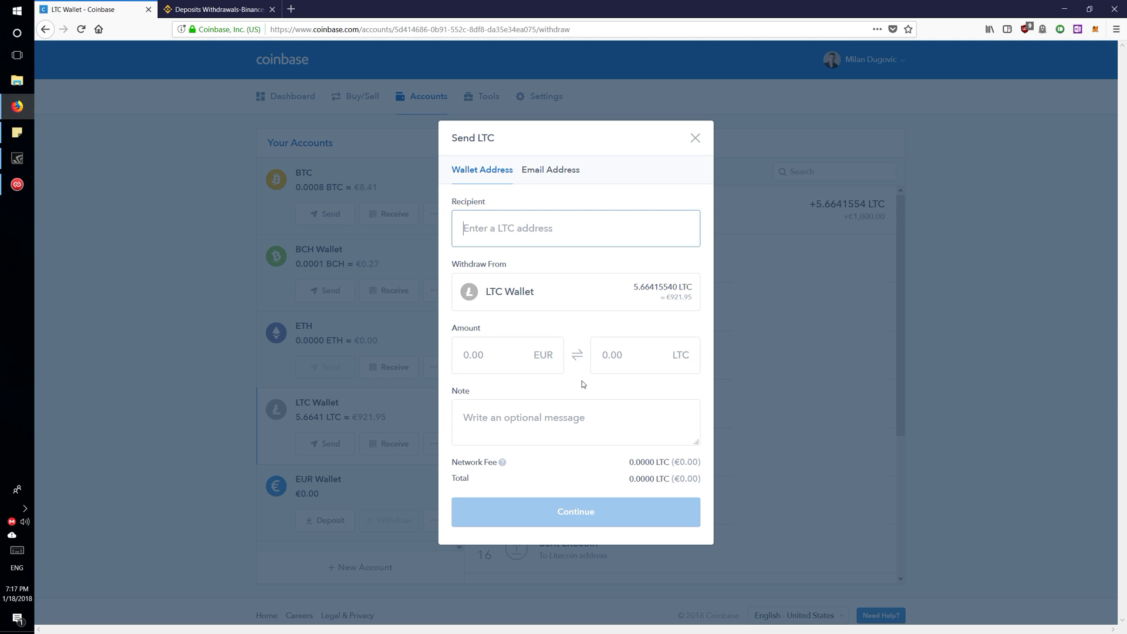
Step: Copy the Litecoin deposit address from Binance's Deposits page to the clipboard
click(207, 11)
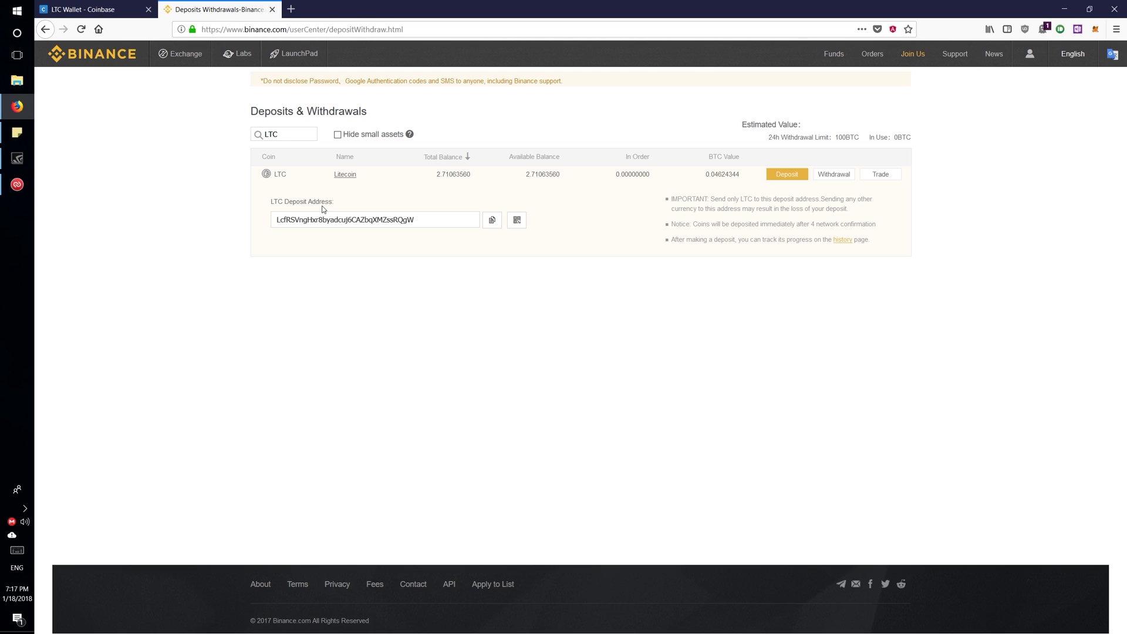
double_click(331, 219)
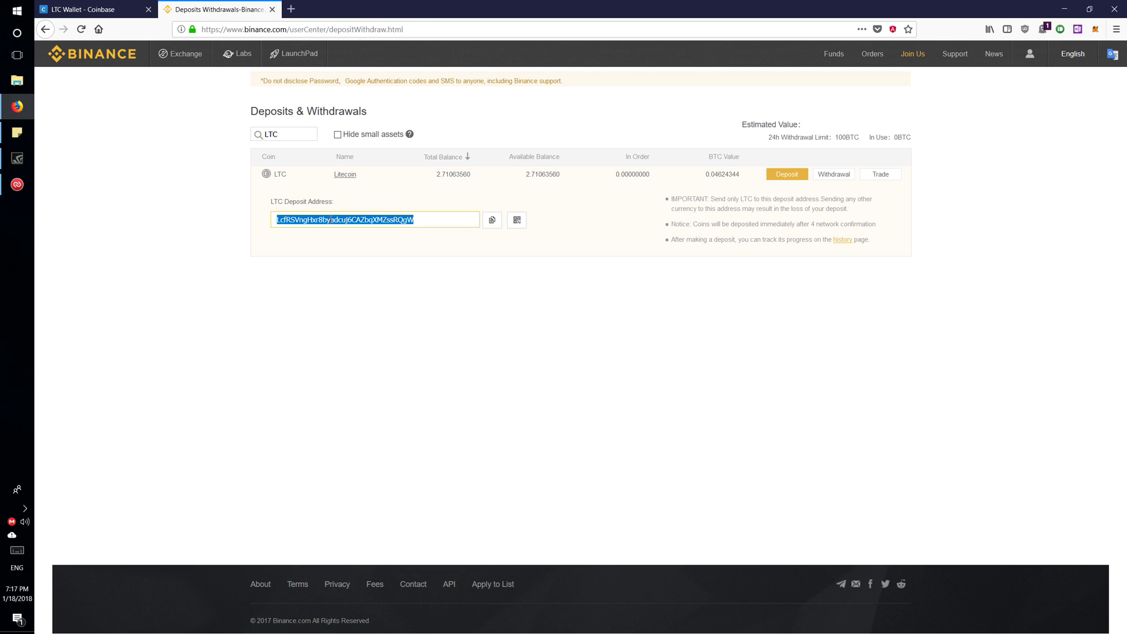
click(495, 221)
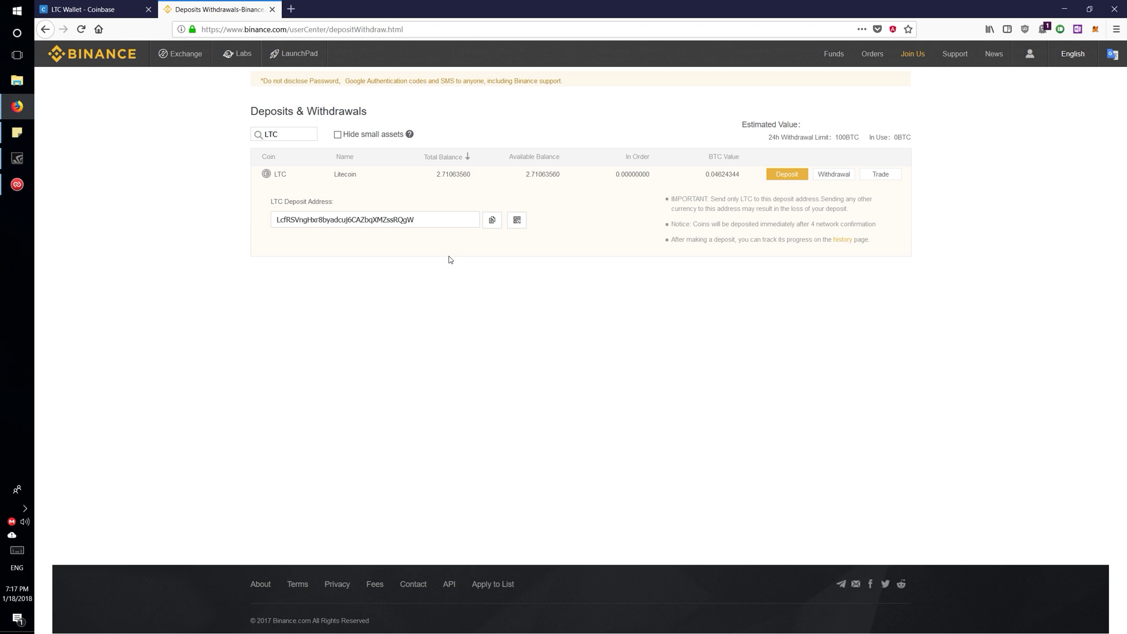
click(491, 222)
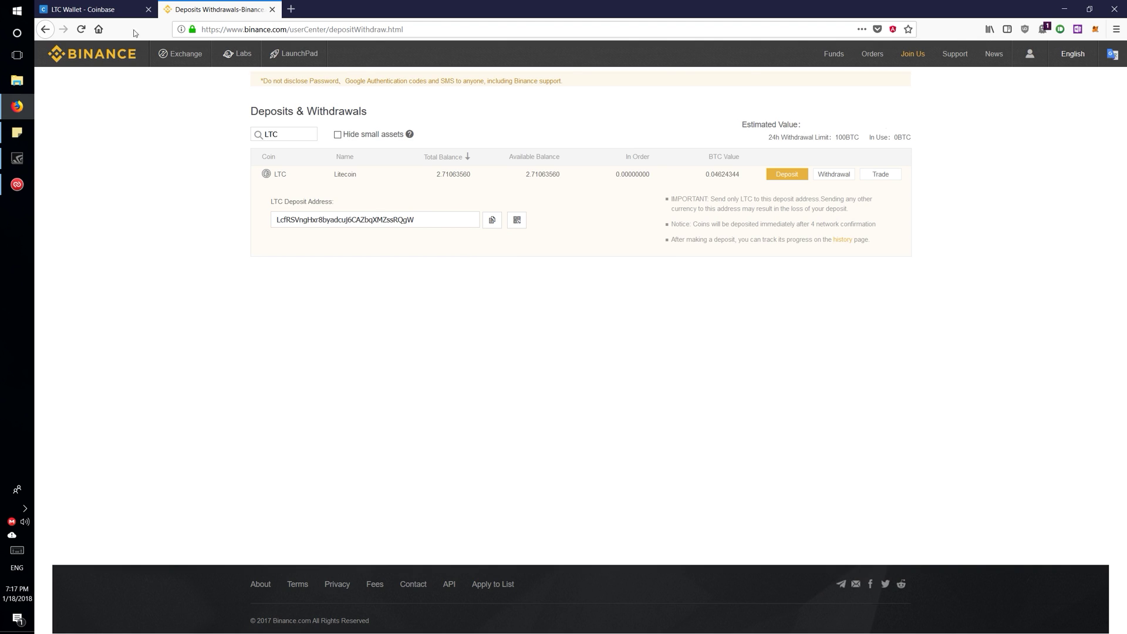
Step: Send the maximum LTC balance to the pasted Binance address with the note 'binance'
click(94, 9)
click(584, 212)
key(ctrl+v)
click(528, 341)
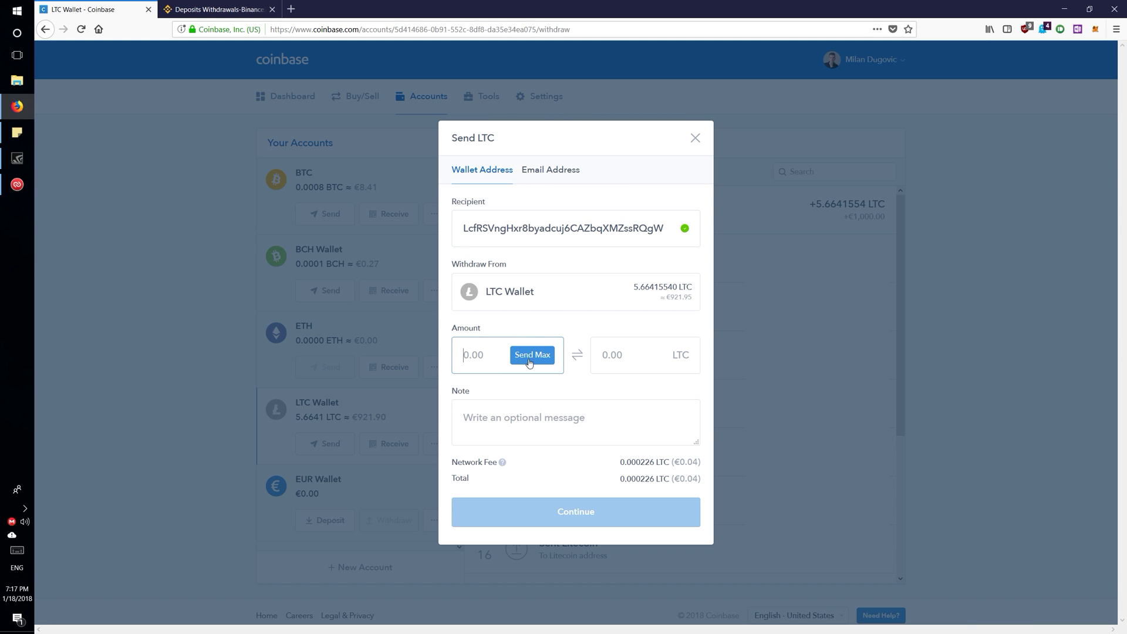
click(536, 356)
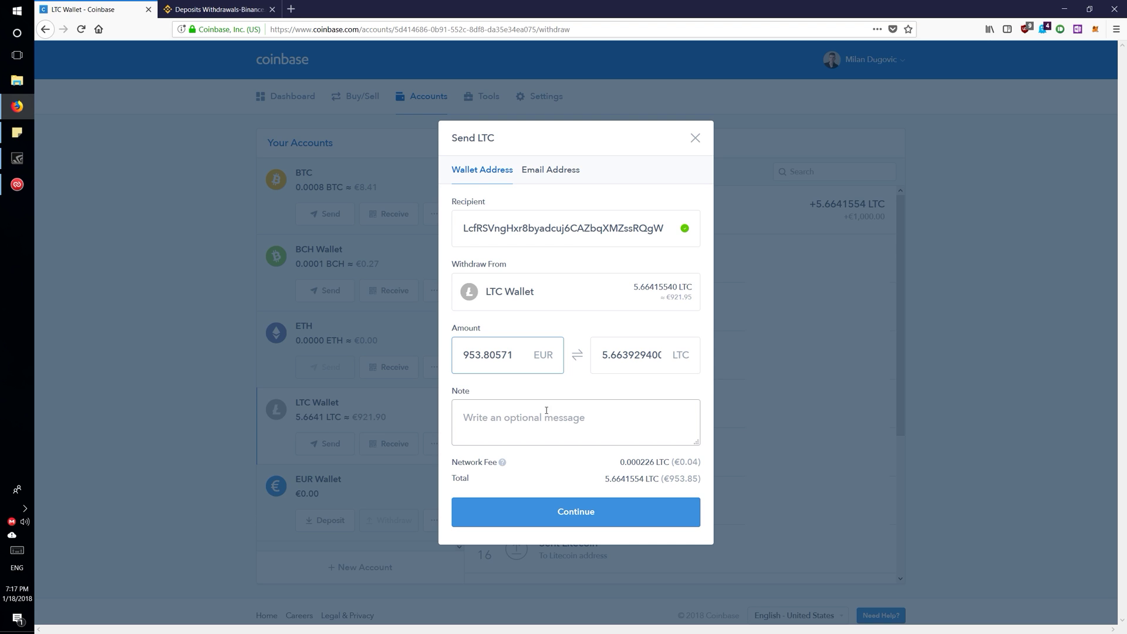
click(584, 418)
text(binanc)
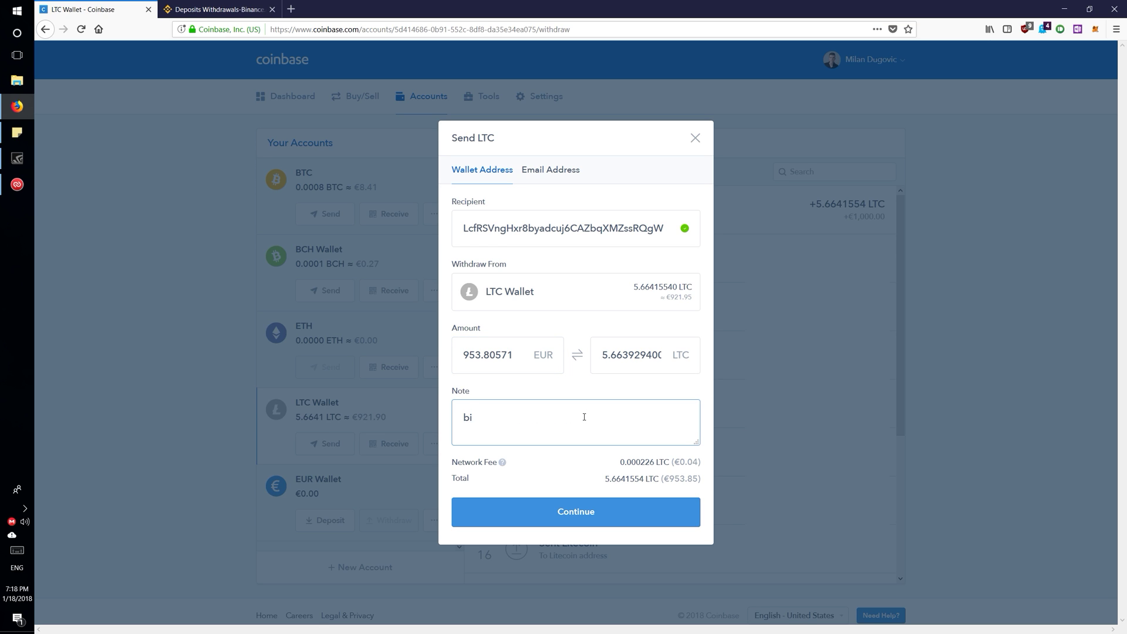
text(e)
click(575, 516)
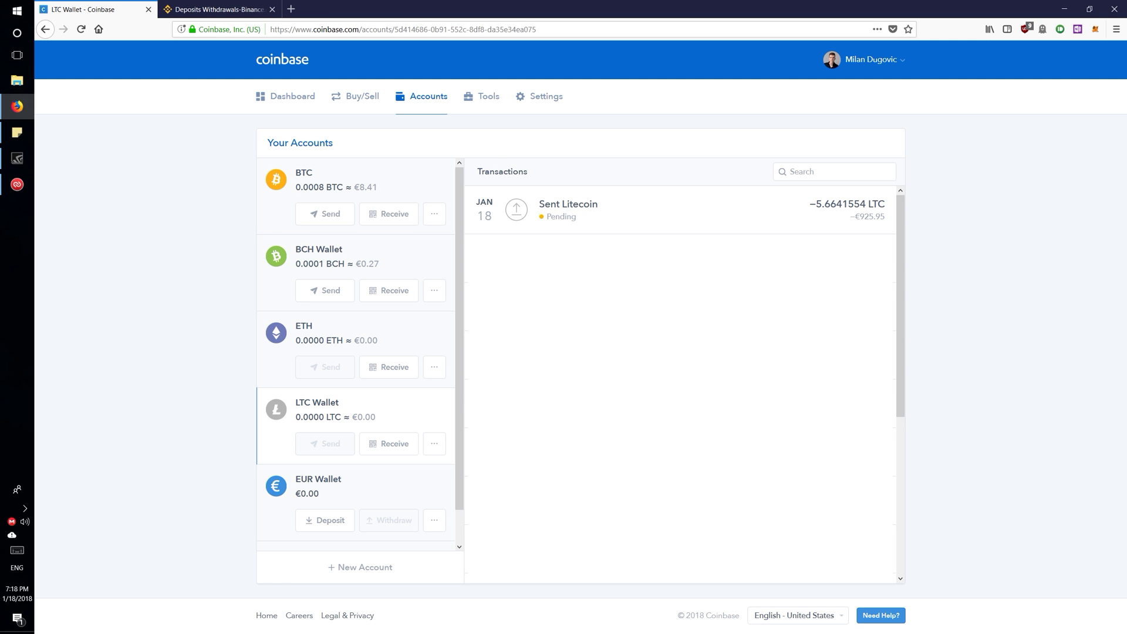
click(574, 216)
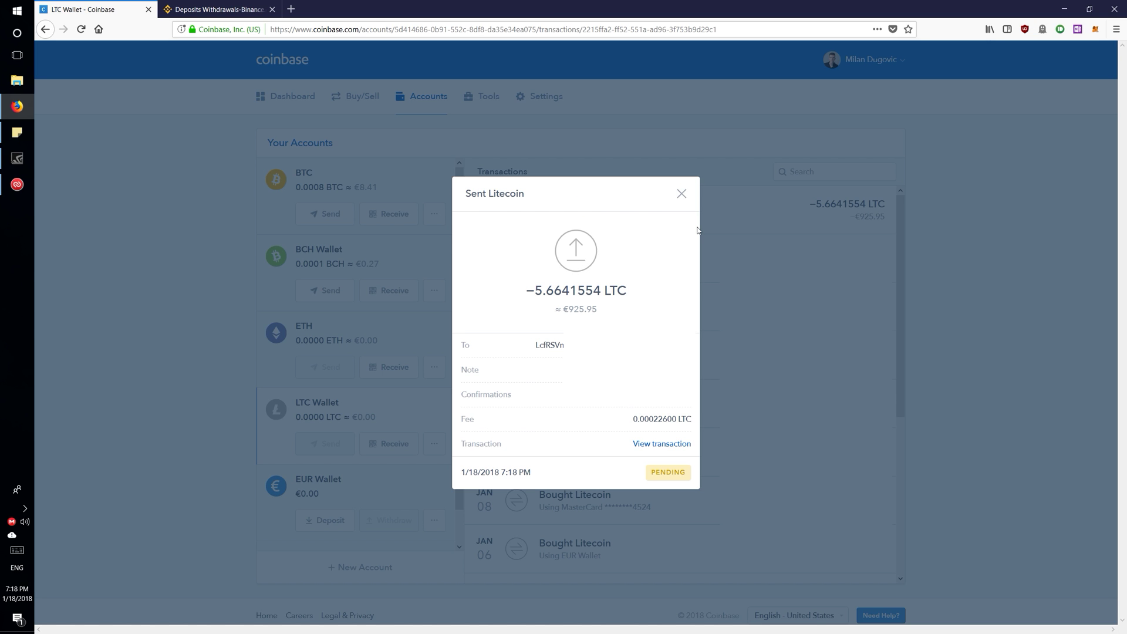
click(682, 194)
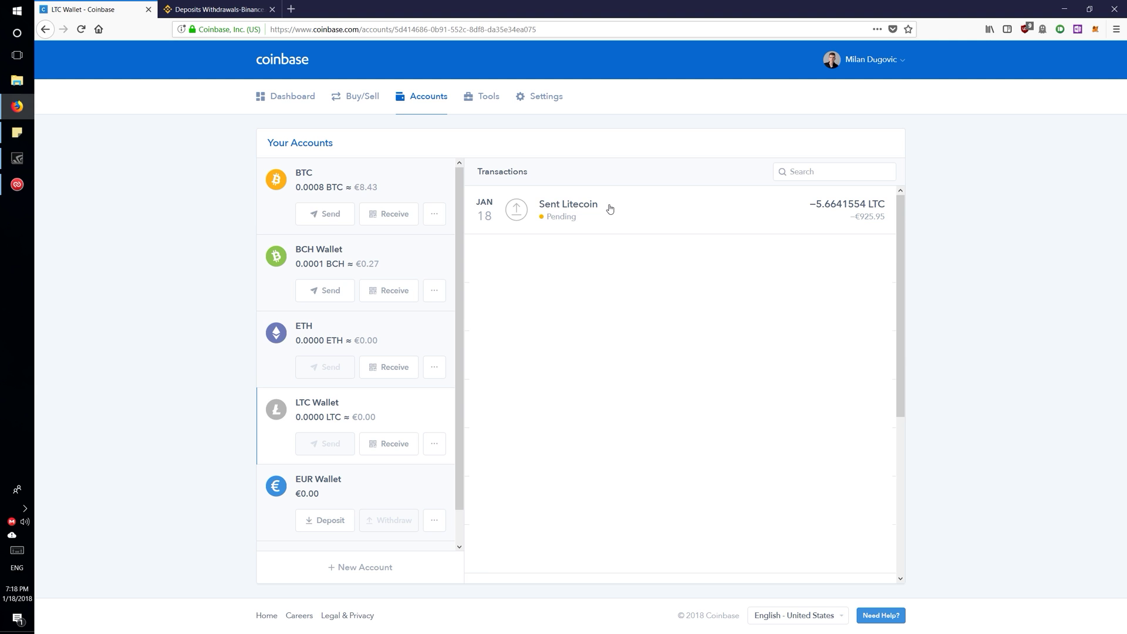
click(610, 209)
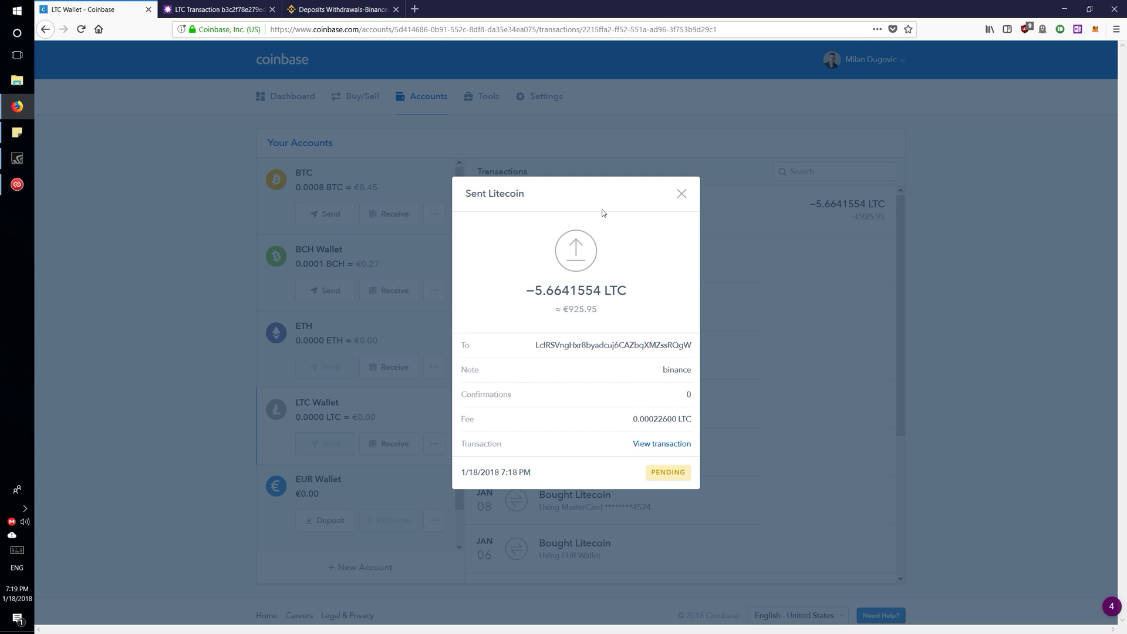
click(659, 444)
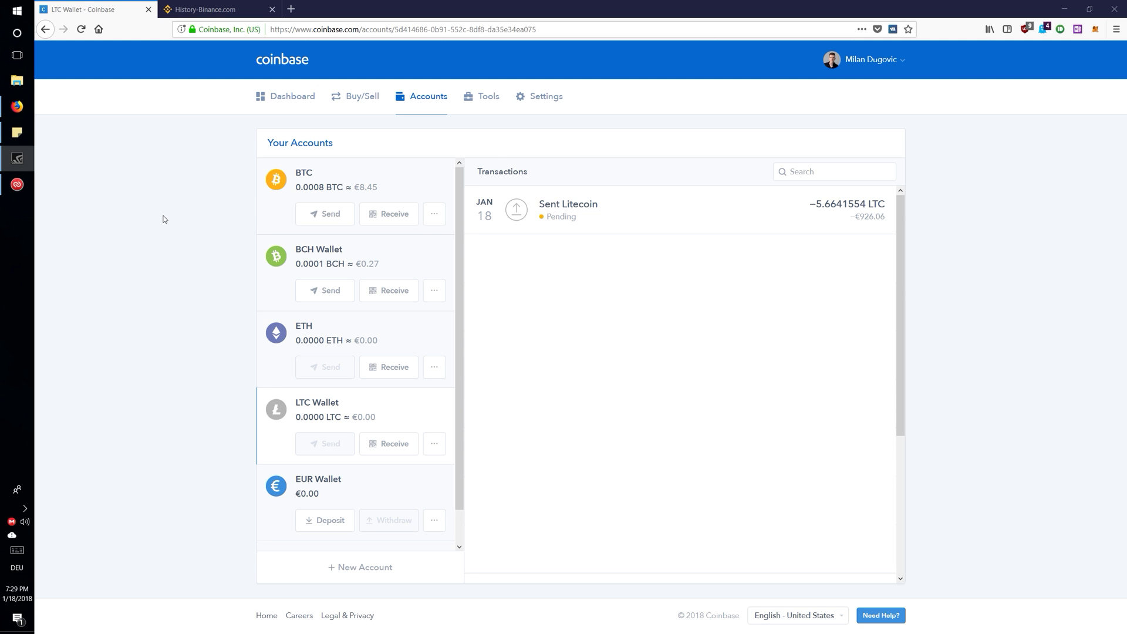
Step: Reload Binance's deposit history and check the 5.6639294 LTC deposit shows Confirming (3/4)
click(230, 3)
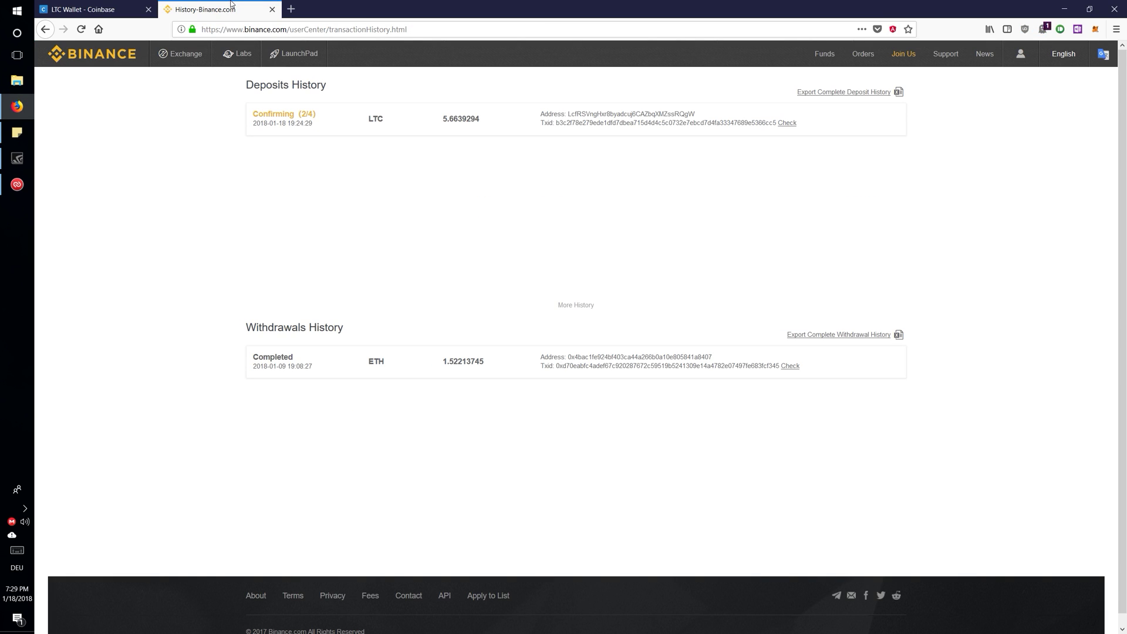
click(84, 31)
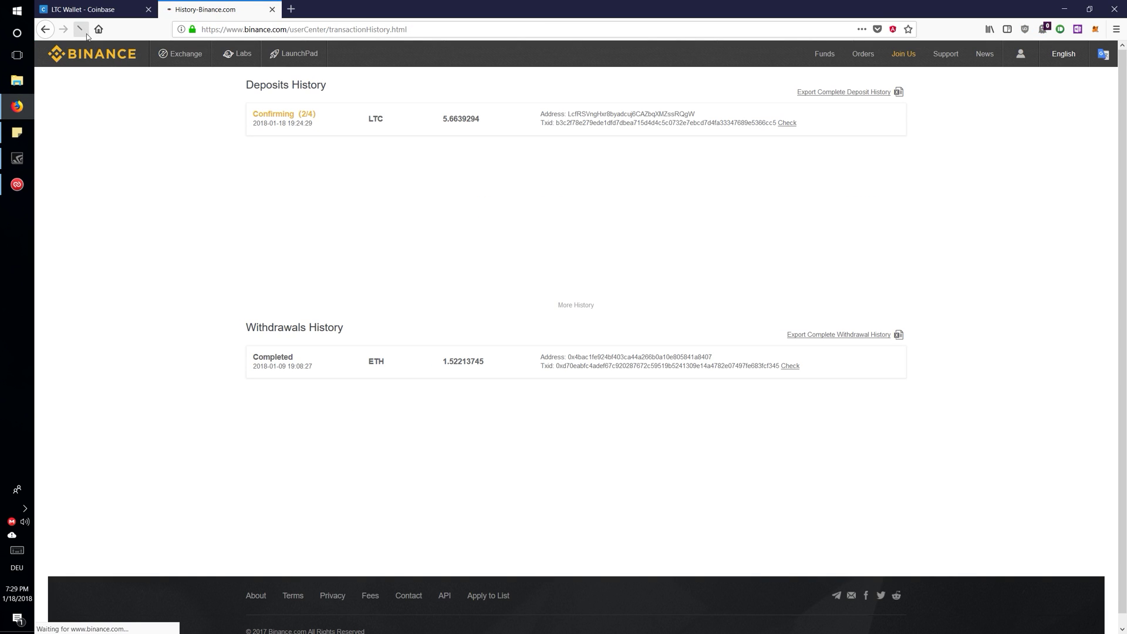
drag(301, 114, 315, 114)
click(338, 103)
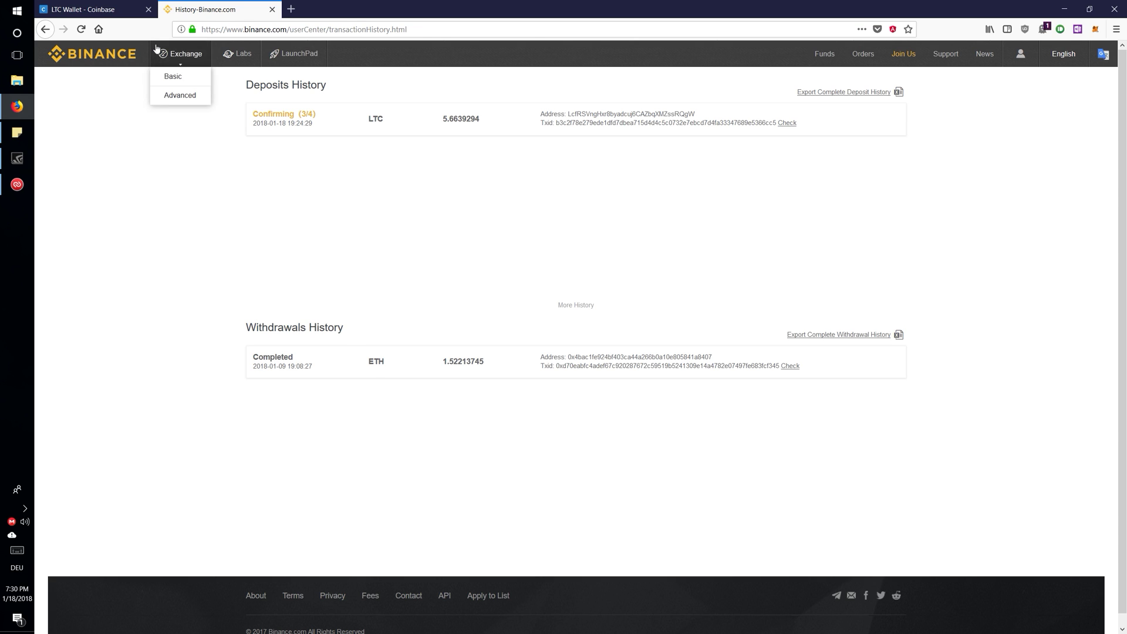
click(82, 9)
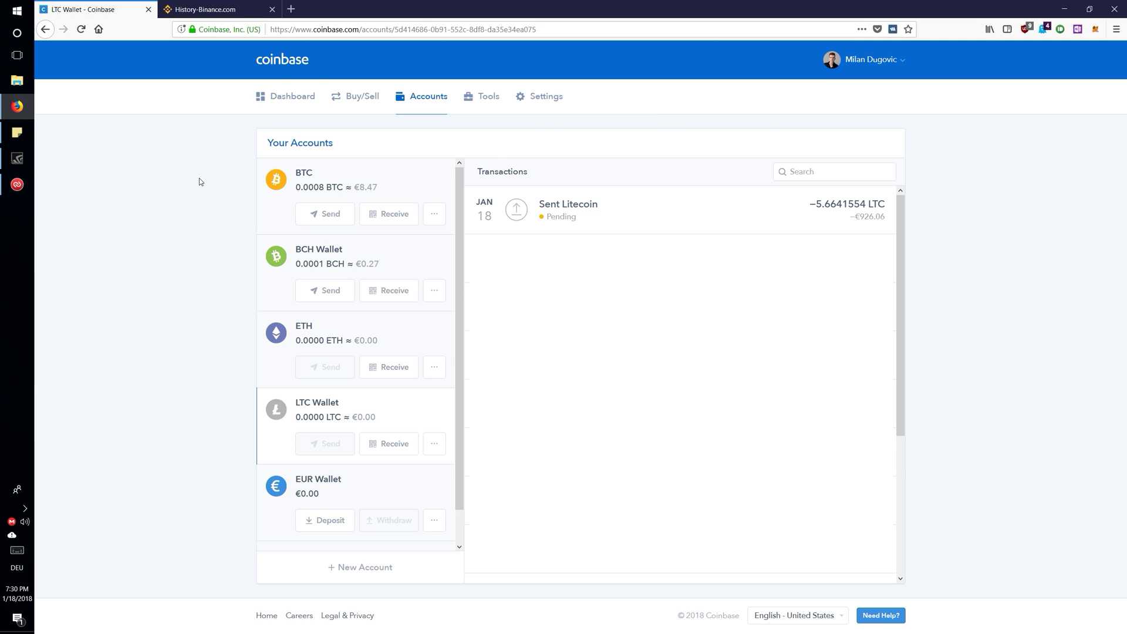
click(194, 5)
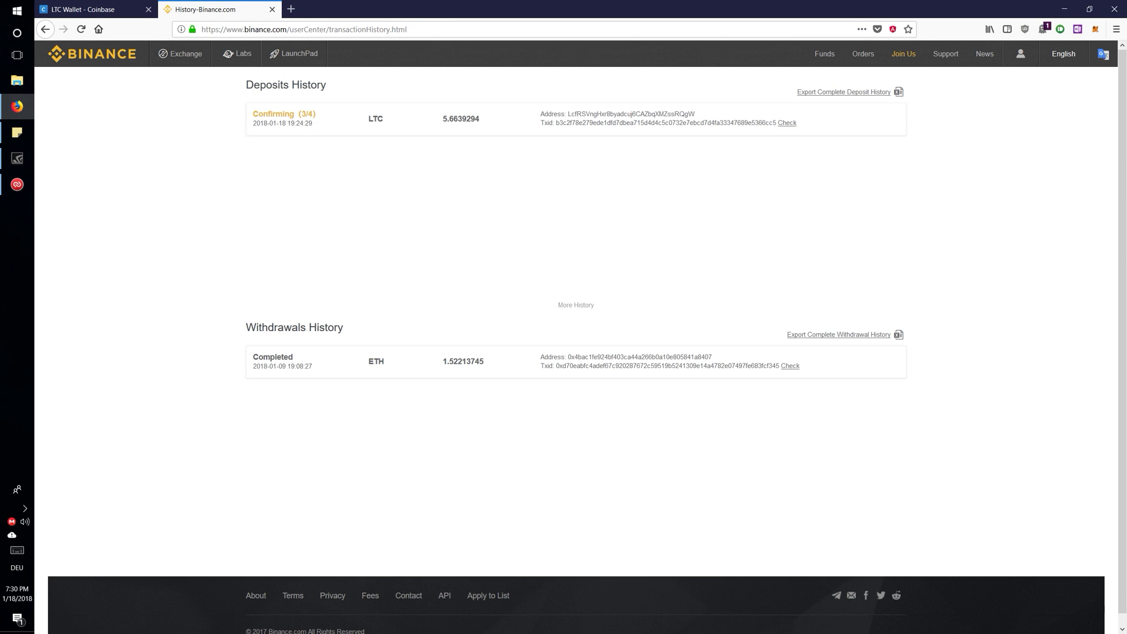